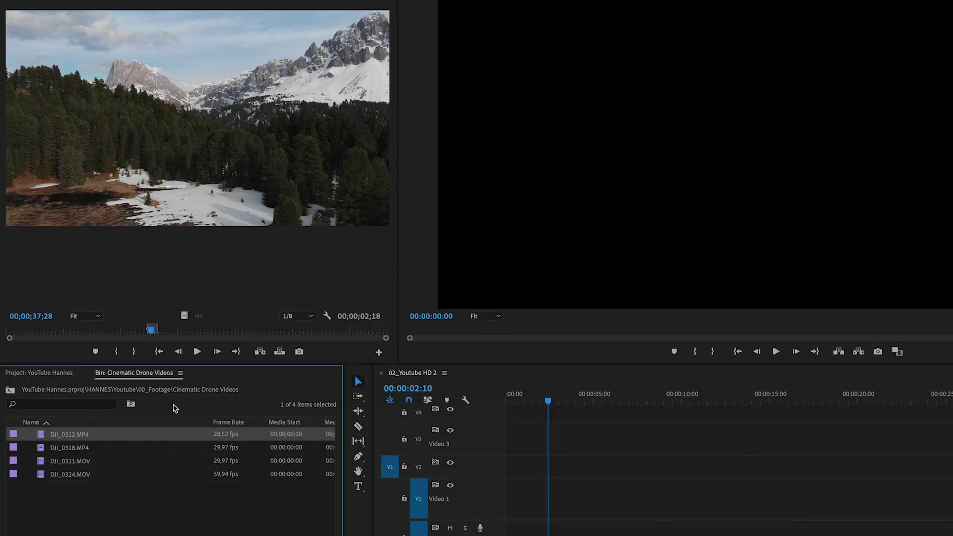
Step: Scrub DJI_0312.MP4 to a starting frame and drop it onto V1 at the playhead
{"action": "left_click", "coordinate": [149, 331]}
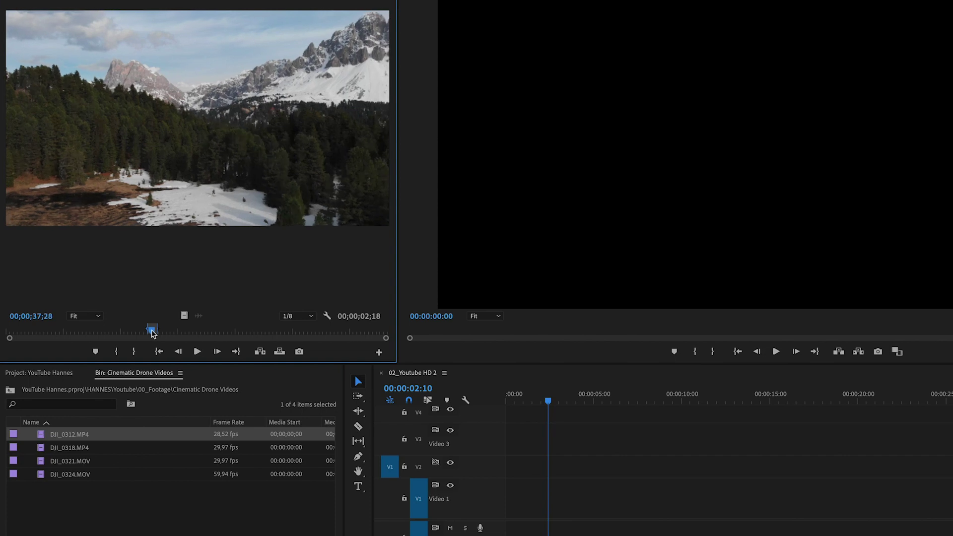
{"action": "left_click_drag", "start_coordinate": [151, 333], "coordinate": [152, 335]}
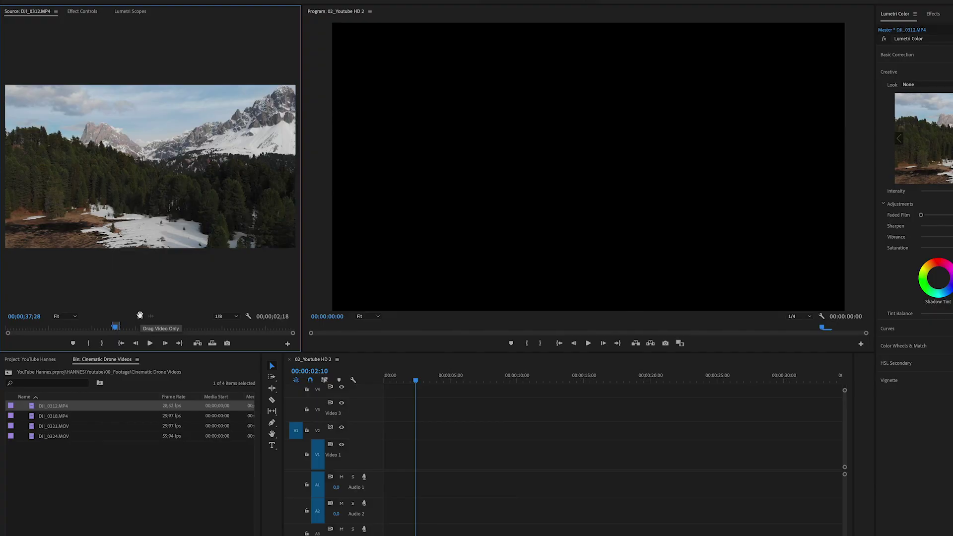
{"action": "left_click_drag", "start_coordinate": [304, 402], "coordinate": [419, 468]}
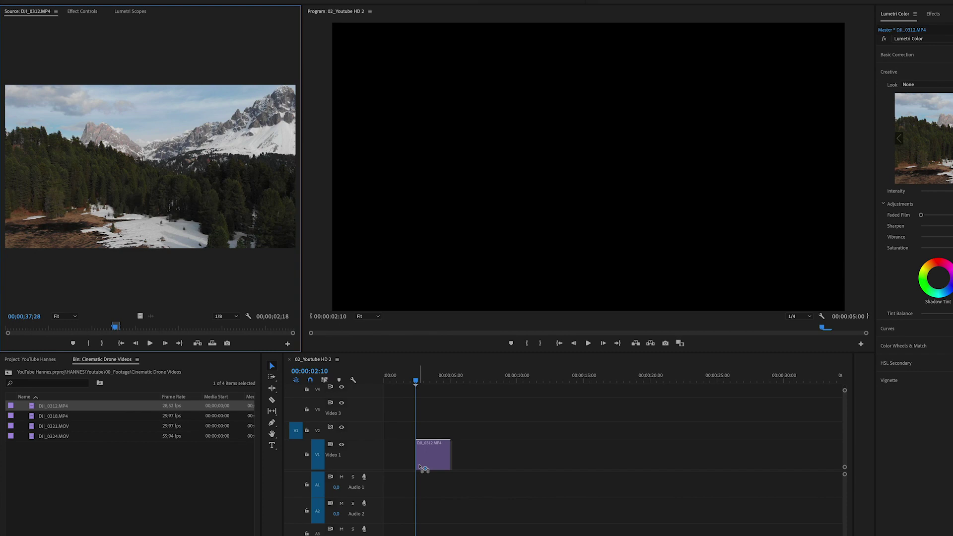
{"action": "left_click_drag", "start_coordinate": [419, 466], "coordinate": [416, 467]}
{"action": "left_click_drag", "start_coordinate": [418, 468], "coordinate": [417, 466]}
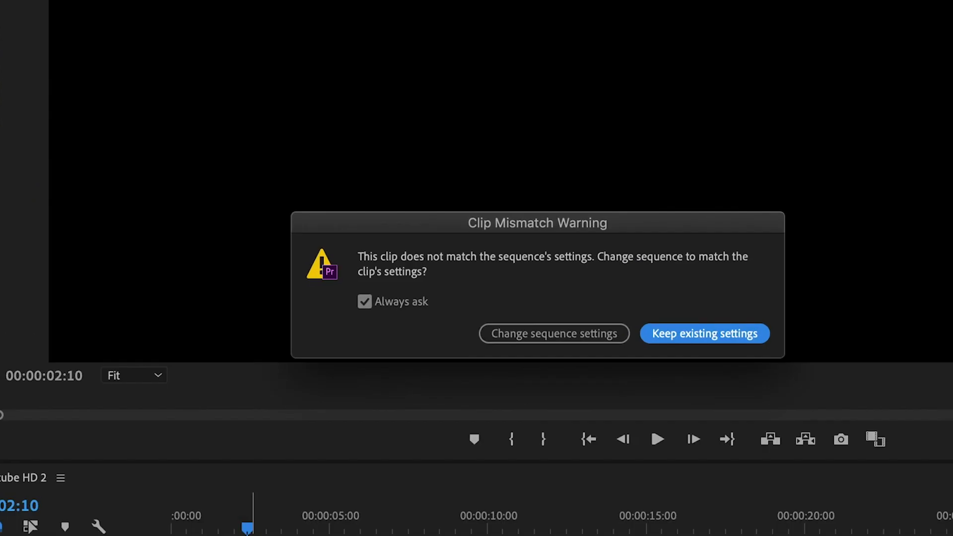
Step: Resolve the Clip Mismatch Warning by keeping the sequence's existing settings
{"action": "left_click_drag", "start_coordinate": [747, 223], "coordinate": [741, 219]}
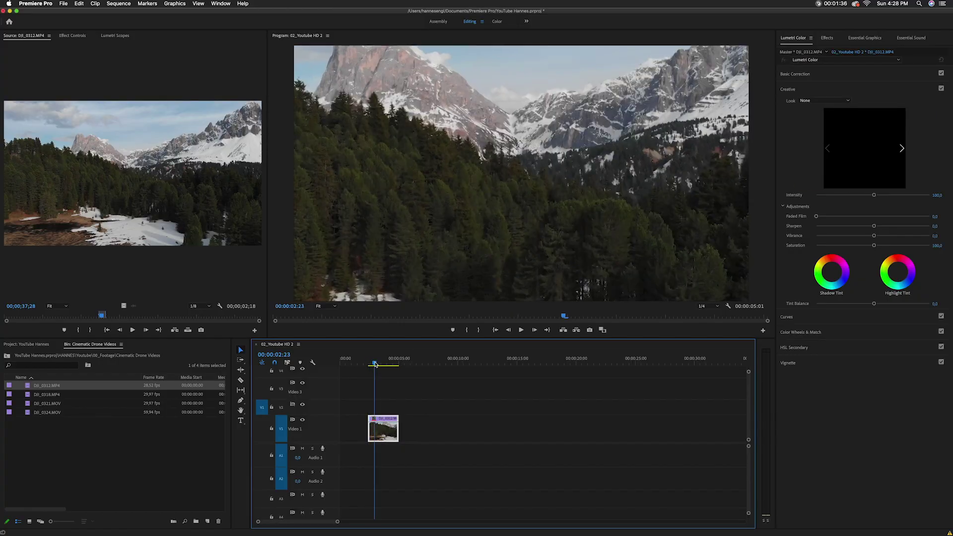
{"action": "left_click", "coordinate": [67, 51]}
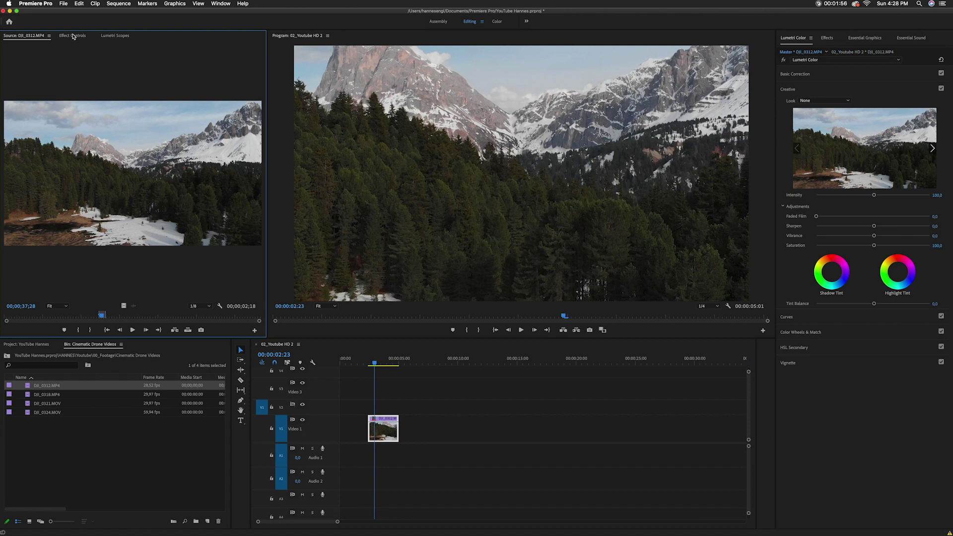
Step: Set the drone clip's Motion Scale to 50 in Effect Controls
{"action": "left_click", "coordinate": [72, 36]}
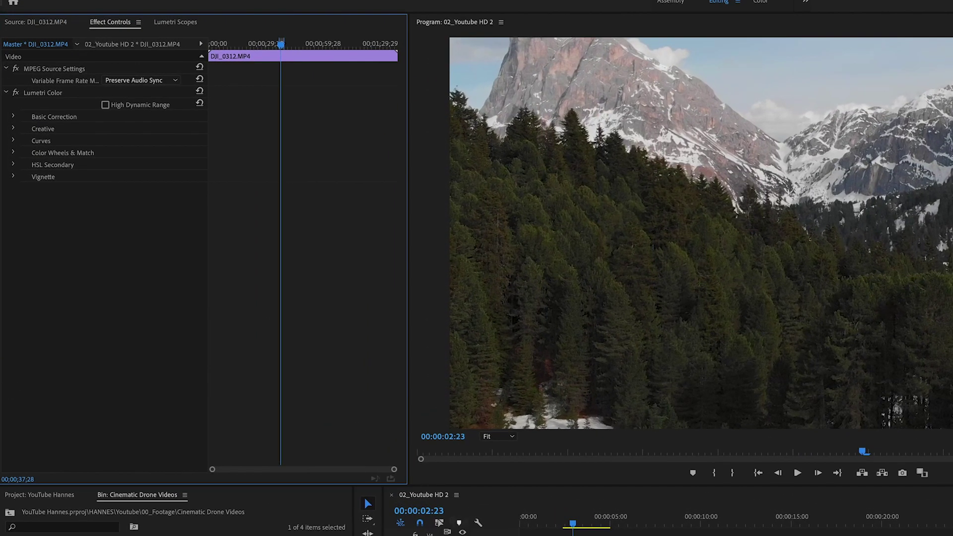
{"action": "left_click", "coordinate": [132, 44]}
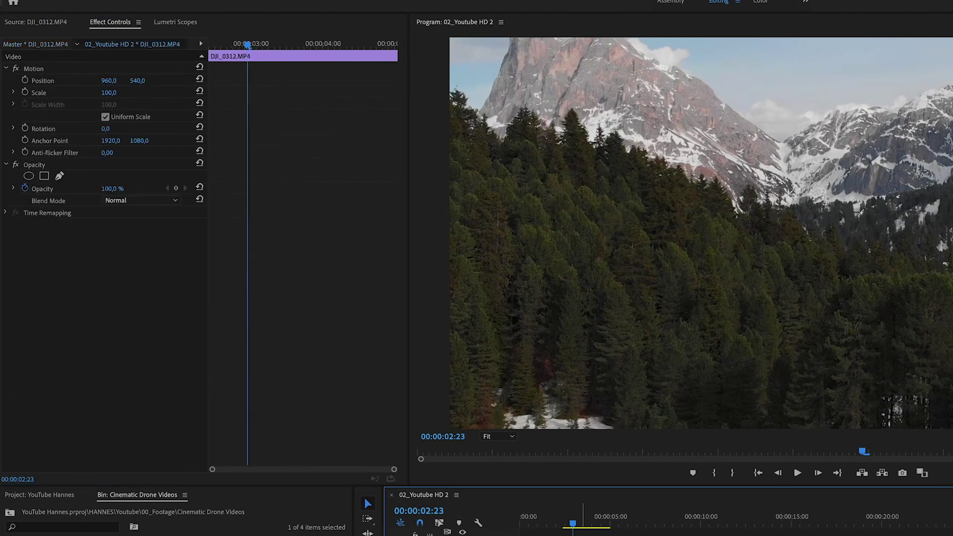
{"action": "left_click", "coordinate": [114, 92]}
{"action": "type", "text": "50"}
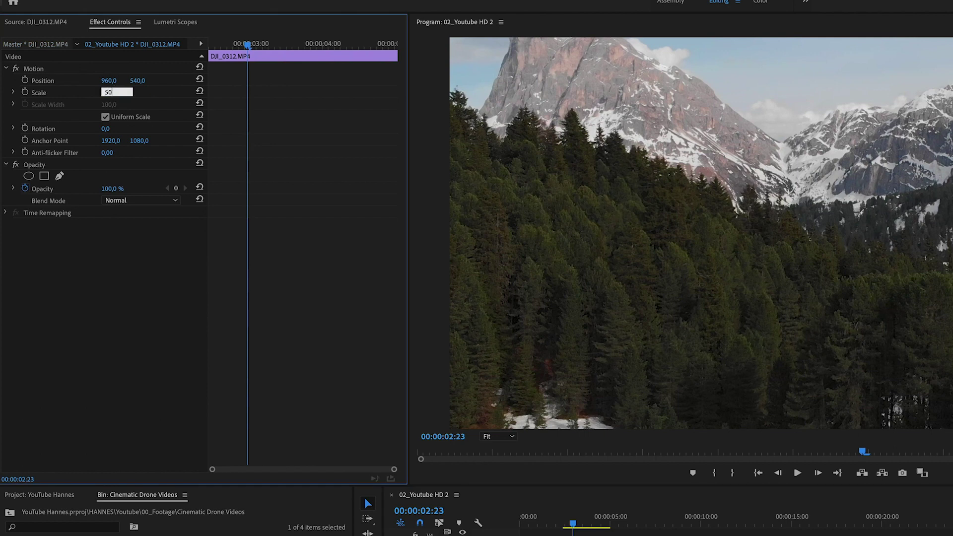
{"action": "key", "text": "Return"}
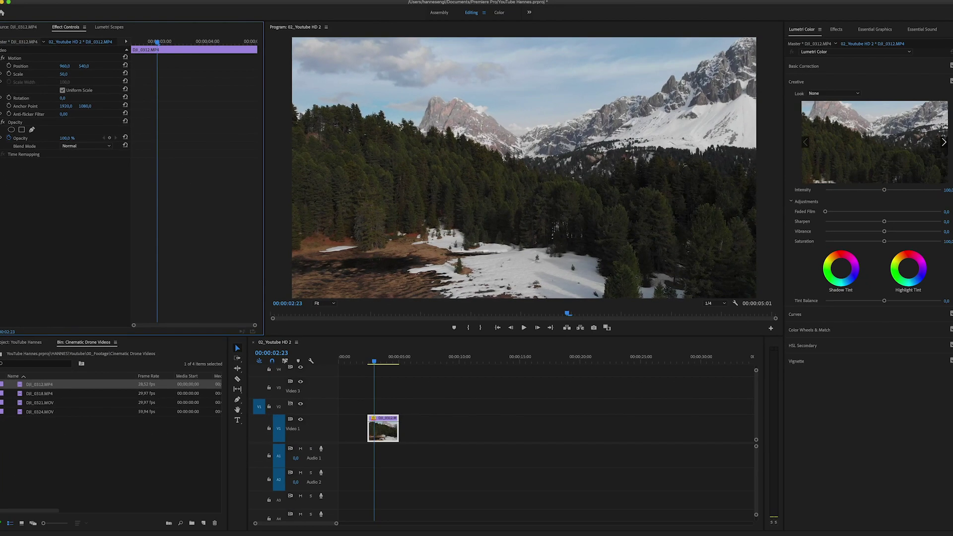
Step: Play and scrub the sequence to check the framing, leaving the playhead at 00:00:03:20
{"action": "key", "text": "space"}
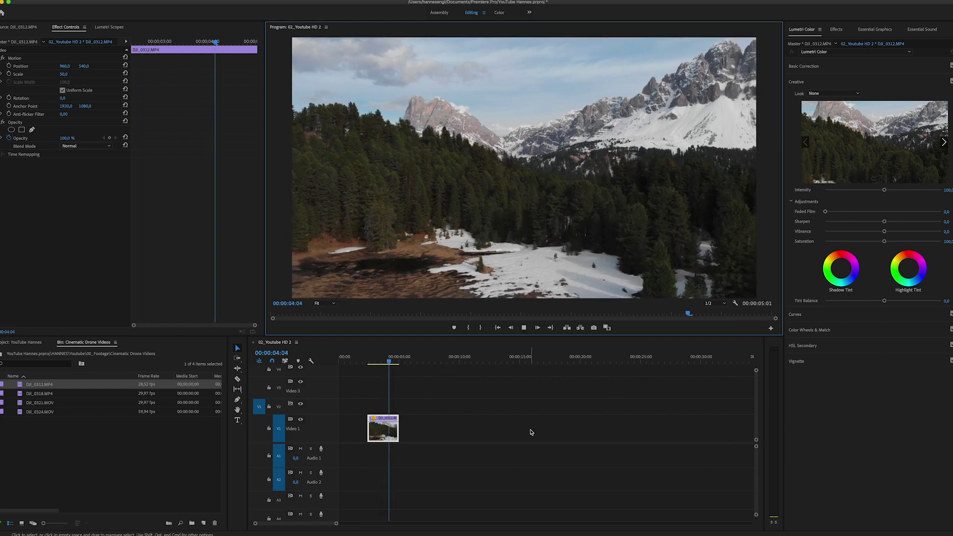
{"action": "left_click", "coordinate": [374, 365]}
{"action": "left_click_drag", "start_coordinate": [373, 365], "coordinate": [390, 363]}
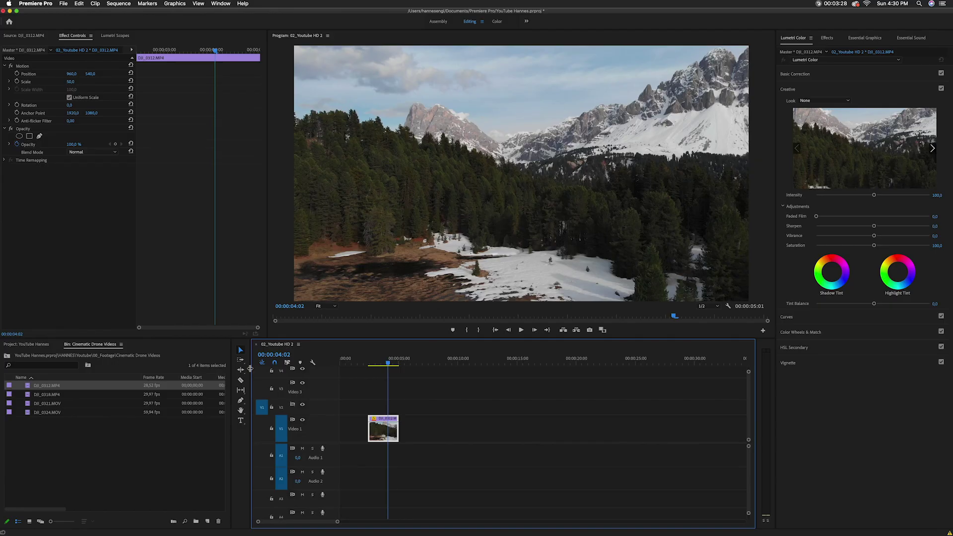
{"action": "left_click", "coordinate": [385, 365]}
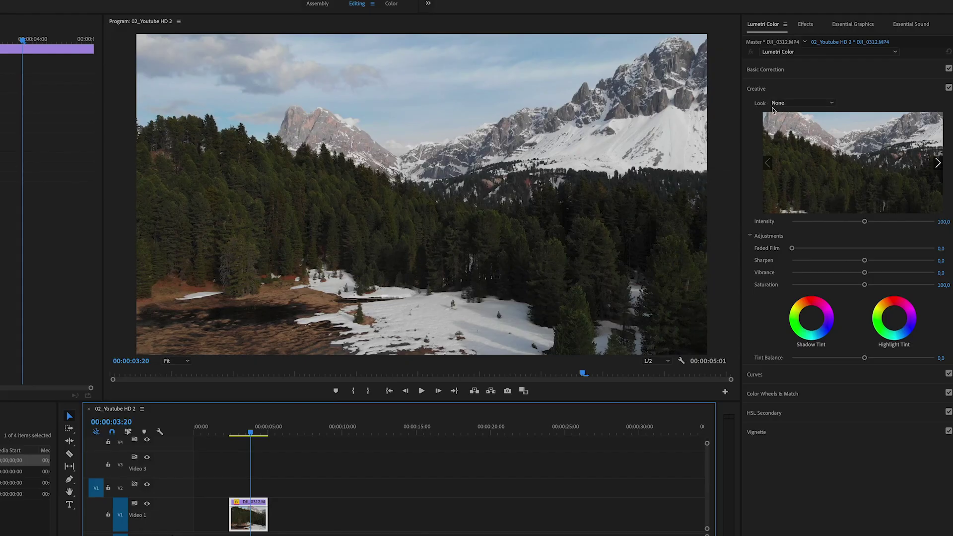
Step: Load HE - Ocean.cube as the Creative look, set intensity to 42, and toggle it to compare
{"action": "left_click", "coordinate": [784, 103]}
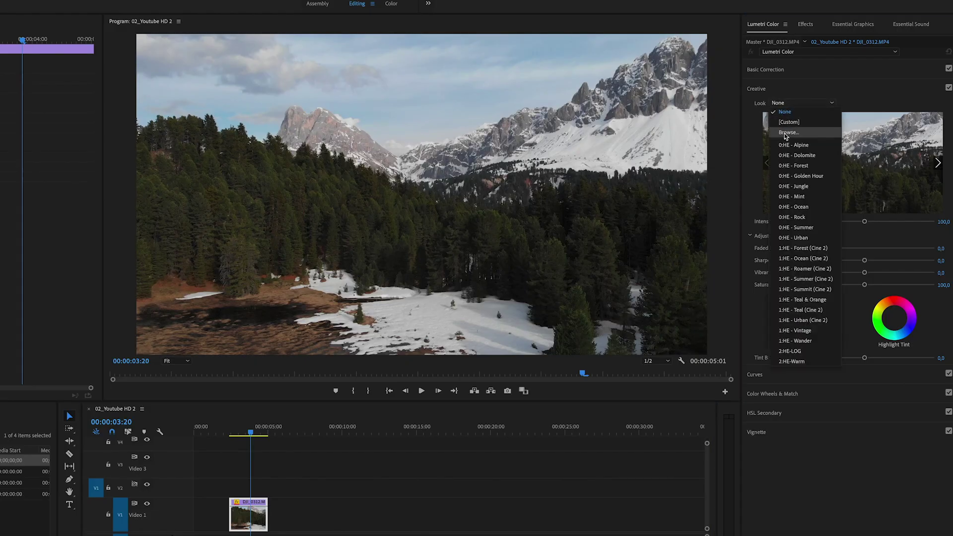
{"action": "left_click", "coordinate": [787, 133]}
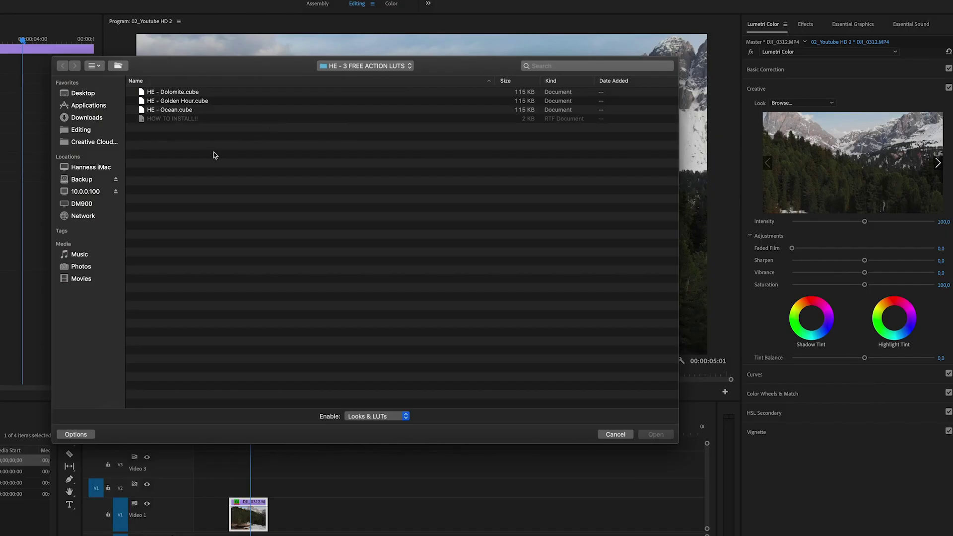
{"action": "double_click", "coordinate": [190, 111]}
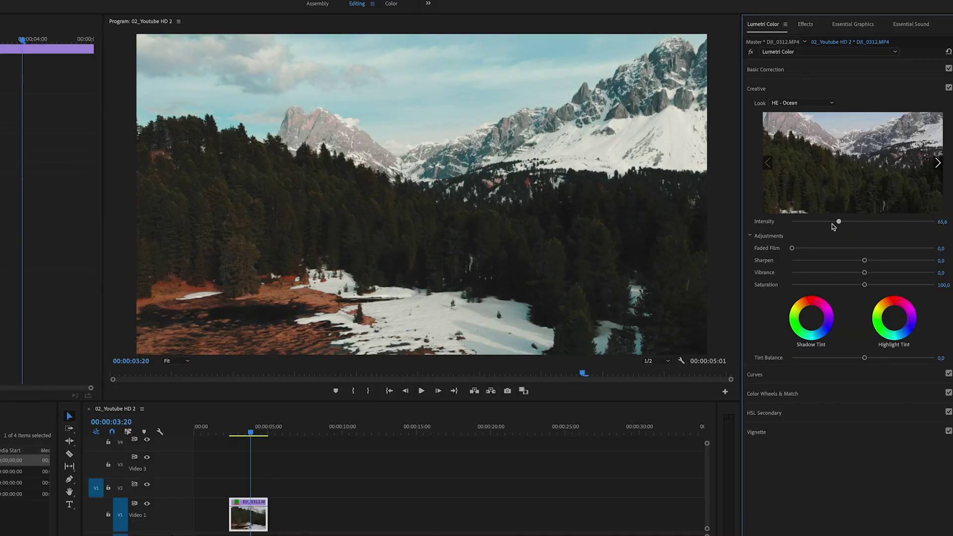
{"action": "left_click_drag", "start_coordinate": [795, 222], "coordinate": [821, 224]}
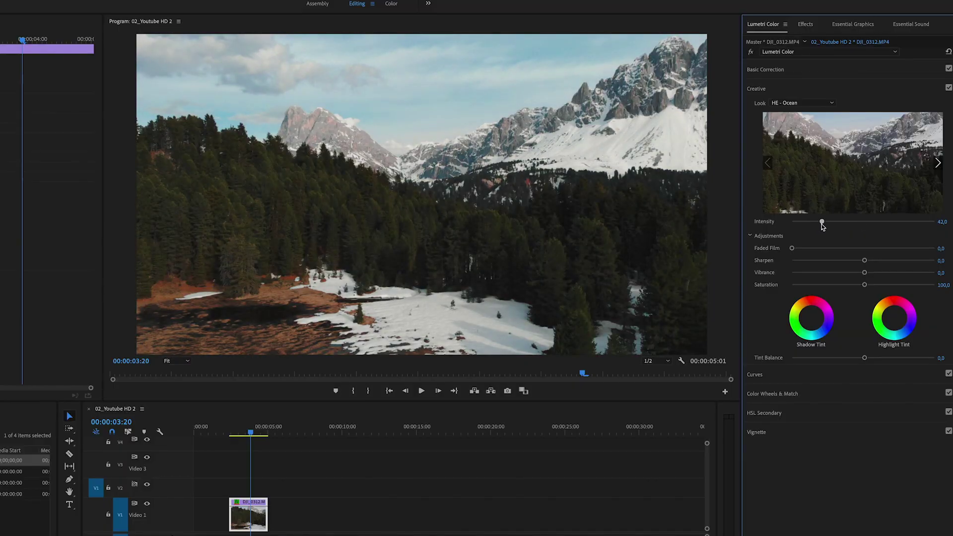
{"action": "left_click", "coordinate": [948, 88]}
{"action": "left_click", "coordinate": [948, 87]}
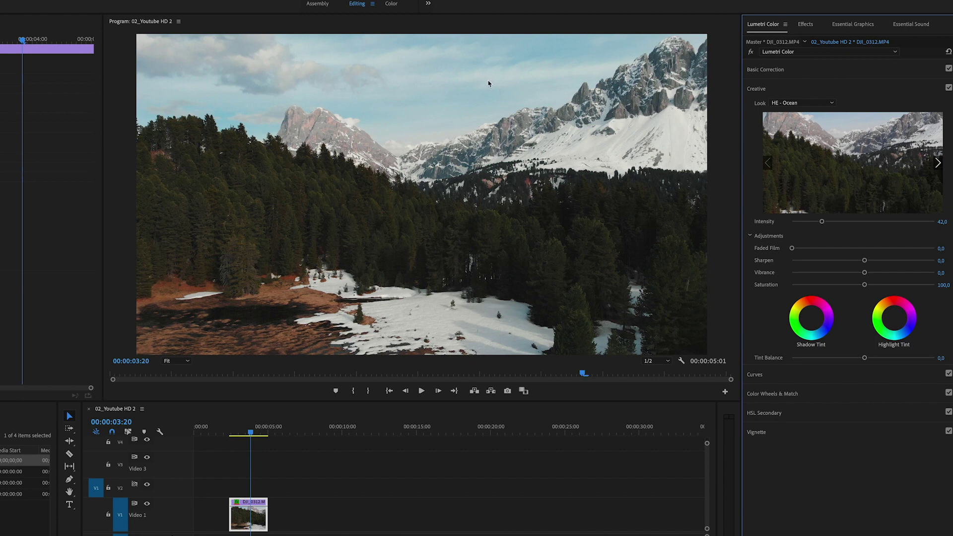
Step: Lower the Basic Correction Highlights to -30,5, then return to the Creative section
{"action": "left_click", "coordinate": [837, 69]}
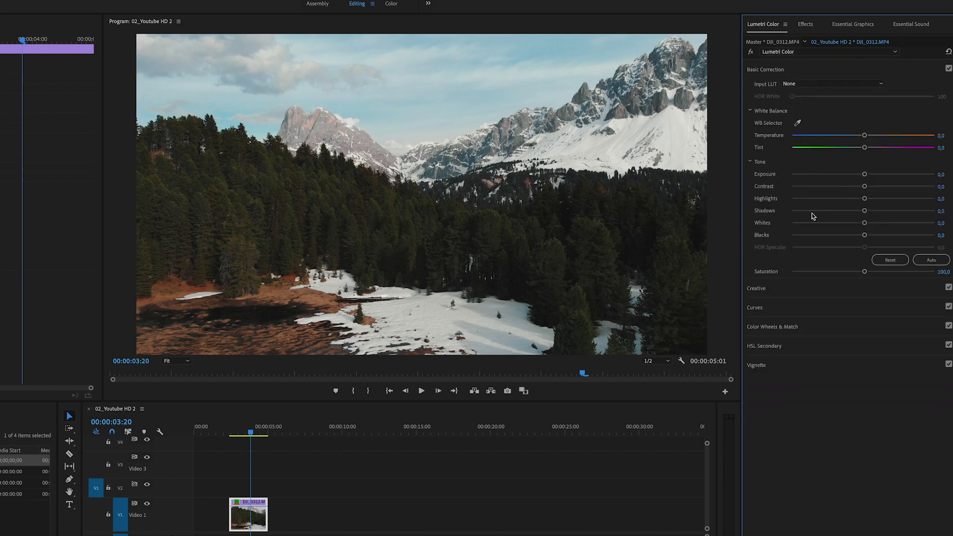
{"action": "left_click_drag", "start_coordinate": [866, 199], "coordinate": [841, 198]}
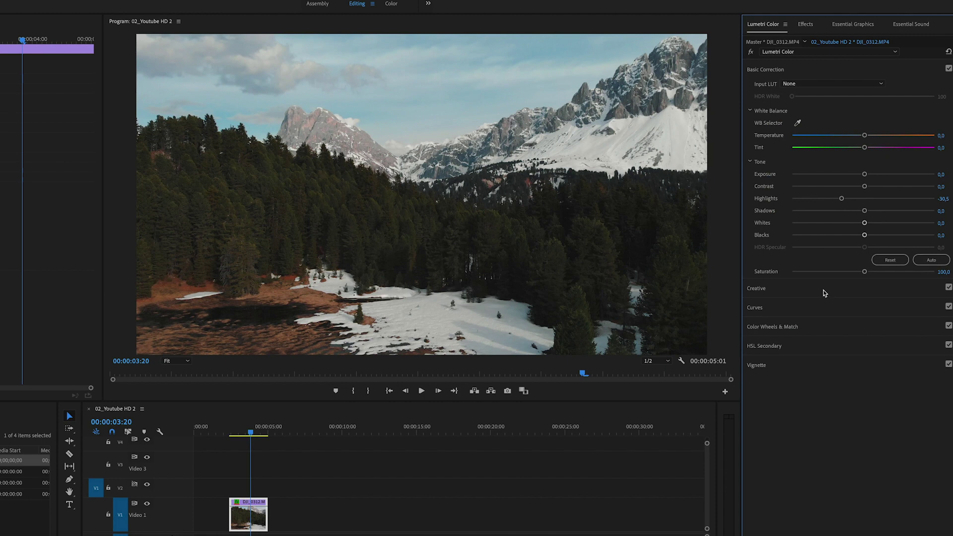
{"action": "left_click", "coordinate": [797, 291]}
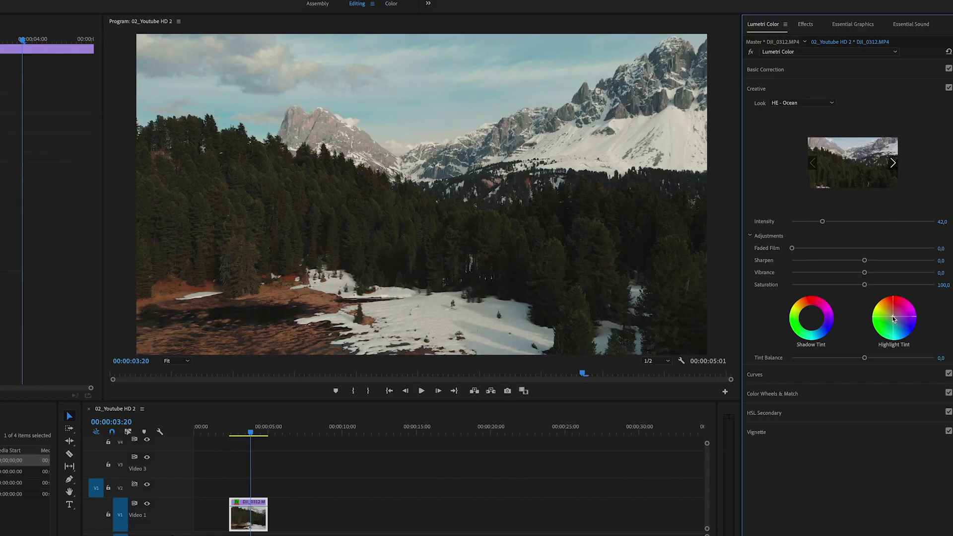
{"action": "left_click_drag", "start_coordinate": [250, 435], "coordinate": [244, 438]}
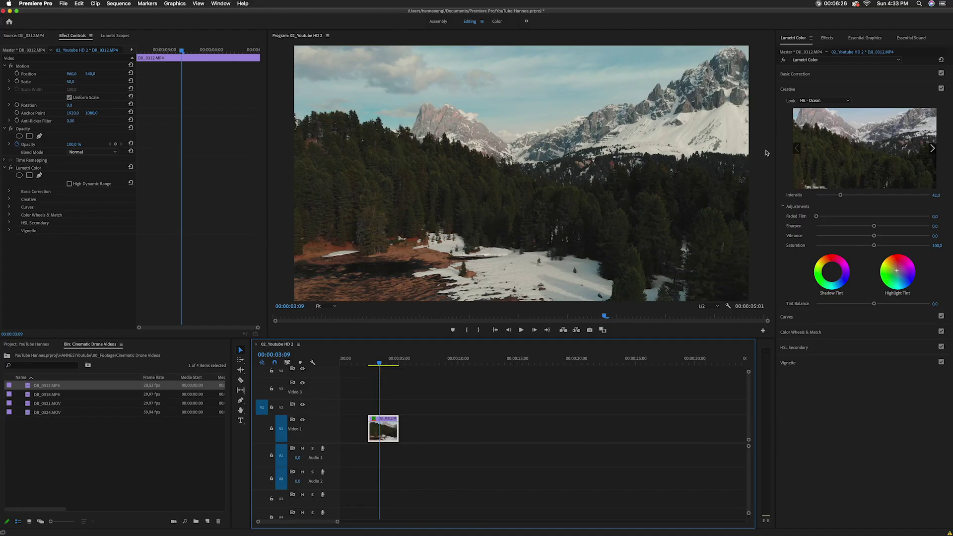
Step: Apply the HE - Zoom In preset from the custom Video presets folder to the drone clip
{"action": "left_click", "coordinate": [825, 40]}
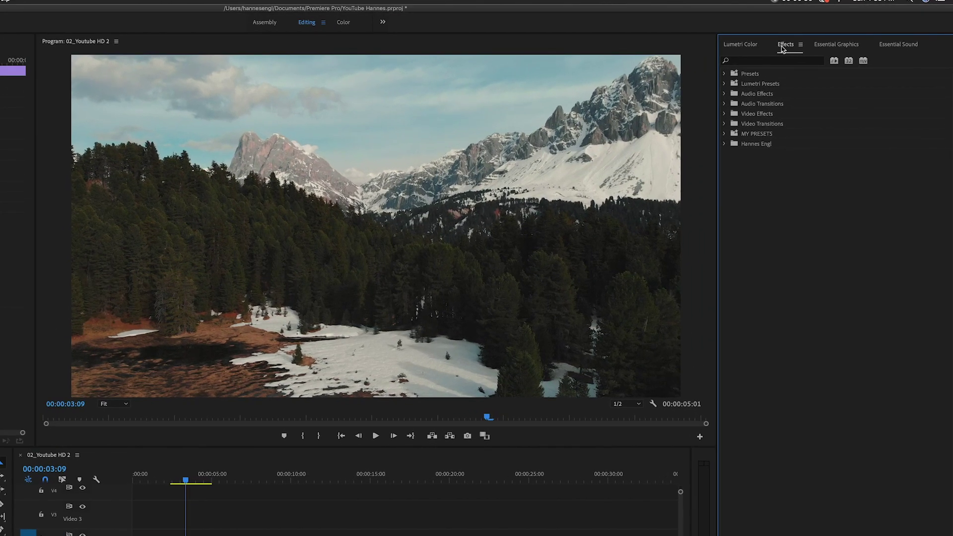
{"action": "left_click", "coordinate": [724, 144]}
{"action": "left_click", "coordinate": [730, 163]}
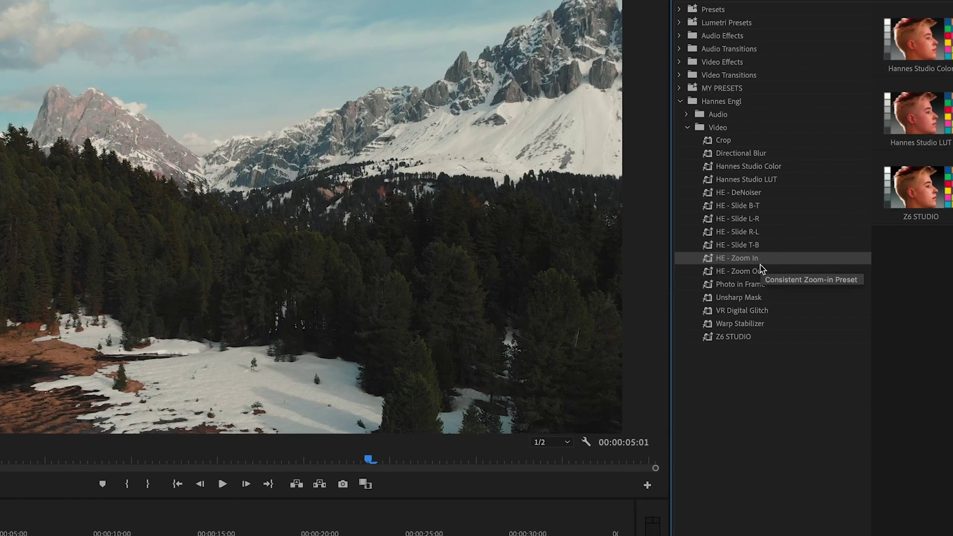
{"action": "left_click", "coordinate": [774, 273]}
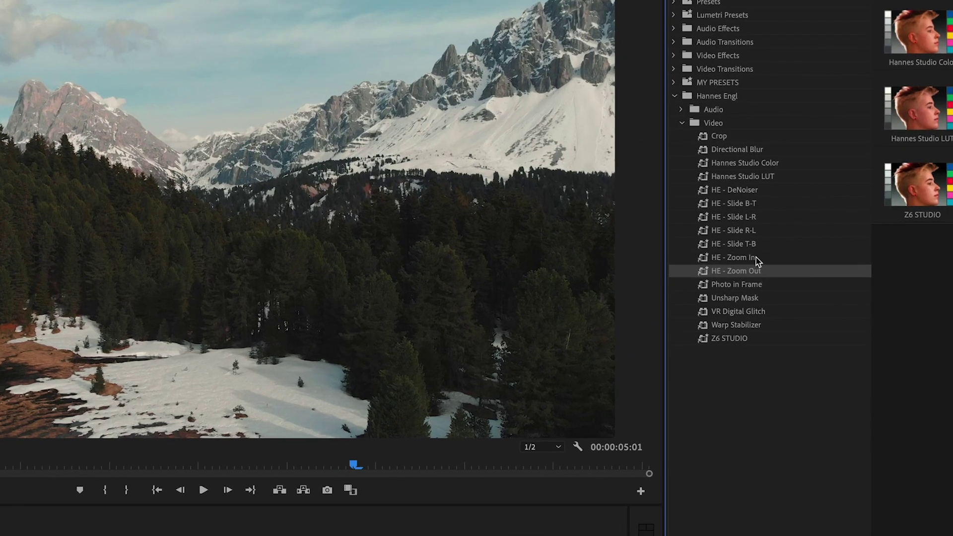
{"action": "left_click", "coordinate": [759, 258]}
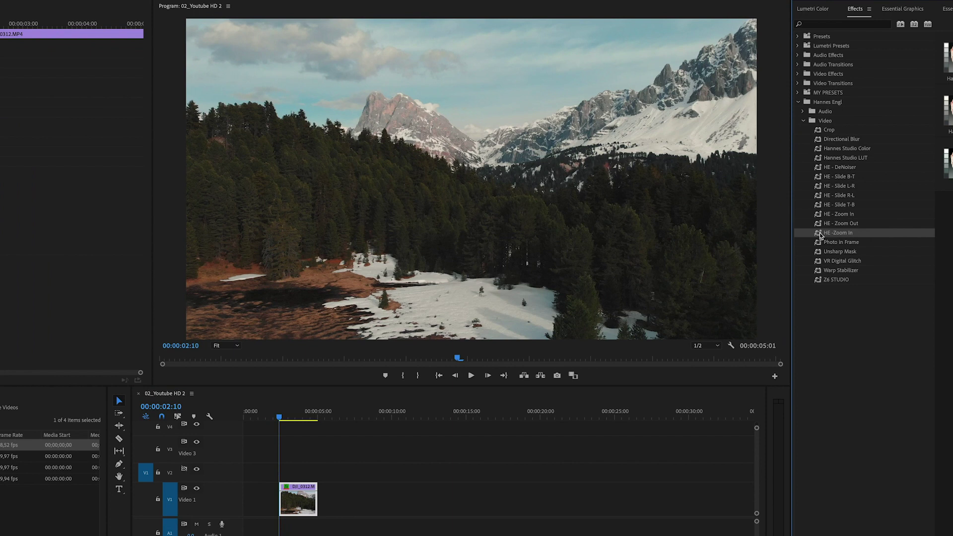
{"action": "left_click_drag", "start_coordinate": [820, 236], "coordinate": [291, 502]}
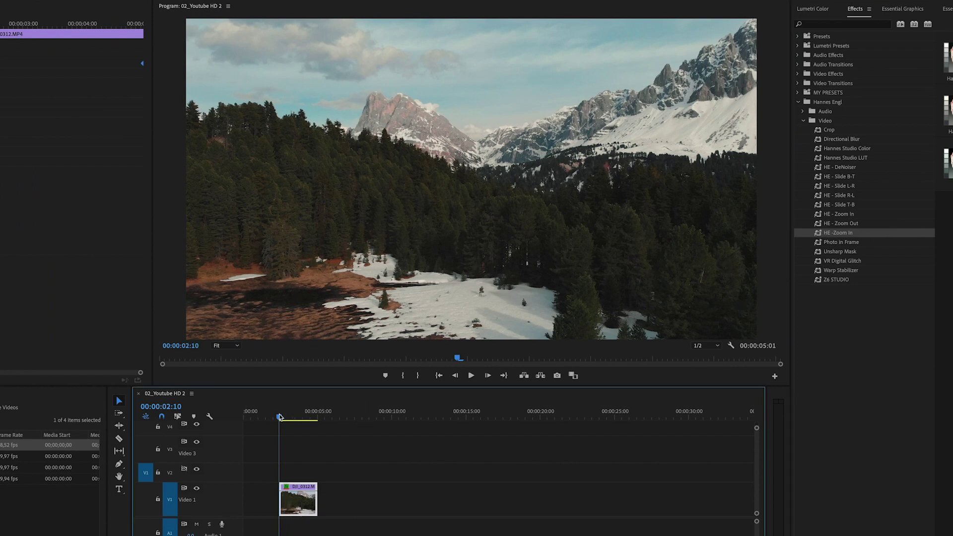